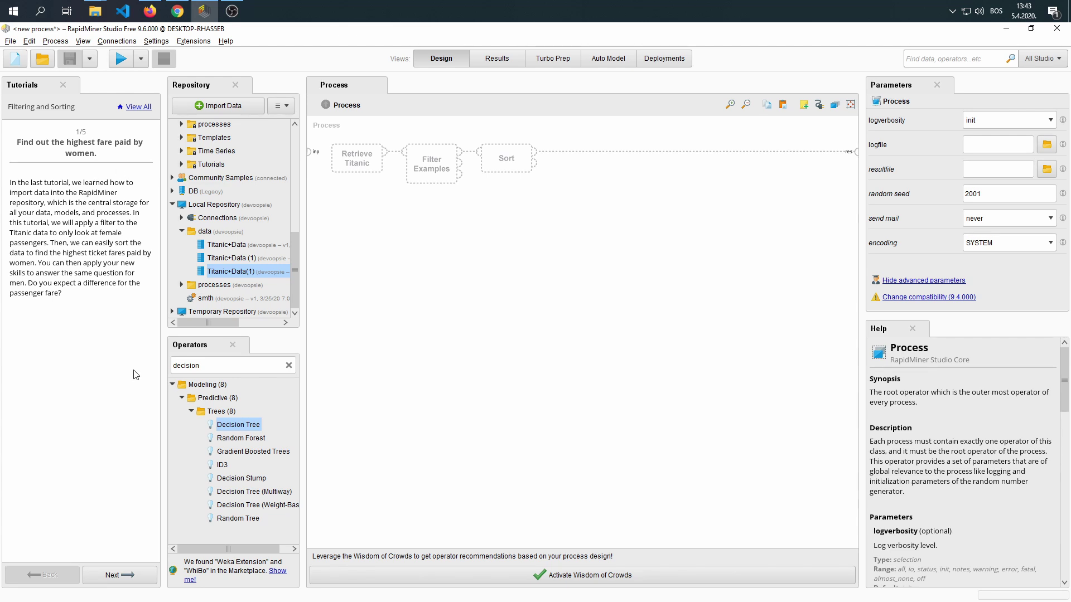
- Advance the tutorial and place the Samples Titanic data on the process canvas
{"action": "left_click", "coordinate": [114, 578]}
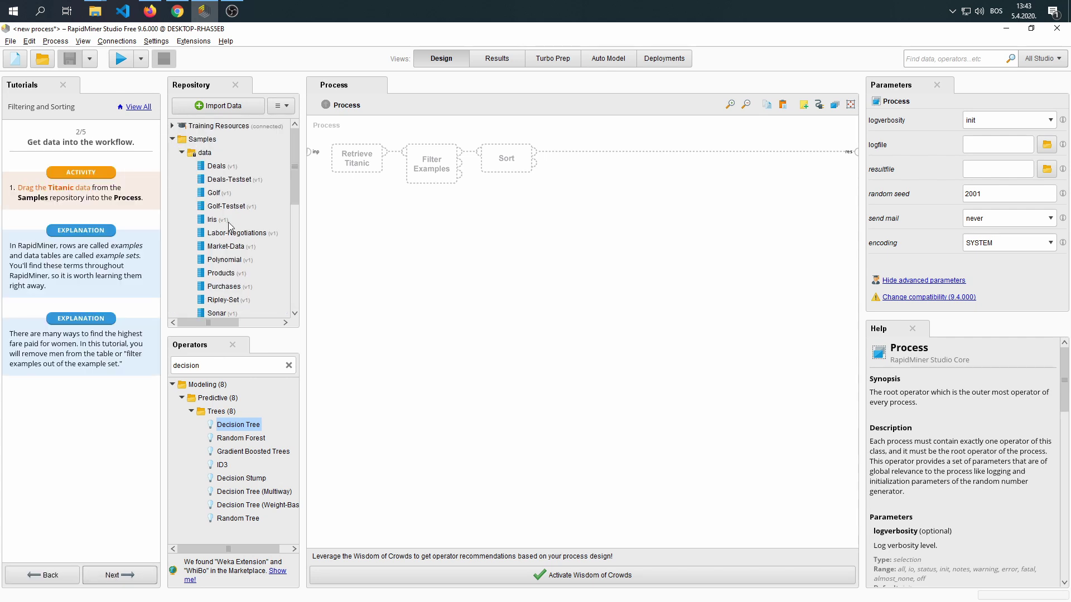
{"action": "scroll", "coordinate": [232, 234], "scroll_direction": "down", "scroll_amount": 3}
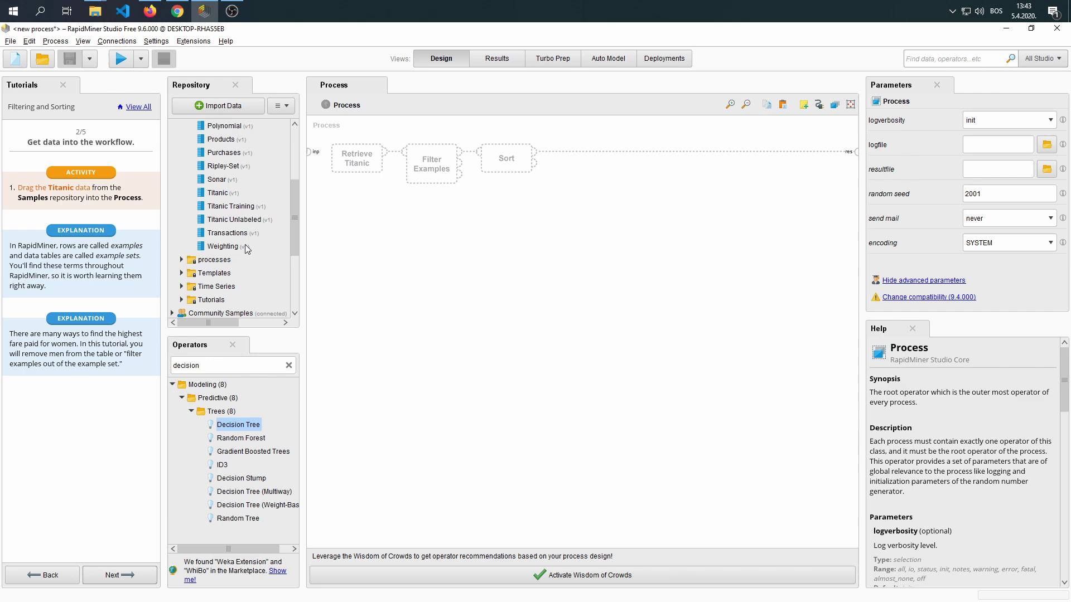
{"action": "left_click_drag", "start_coordinate": [218, 192], "coordinate": [357, 158]}
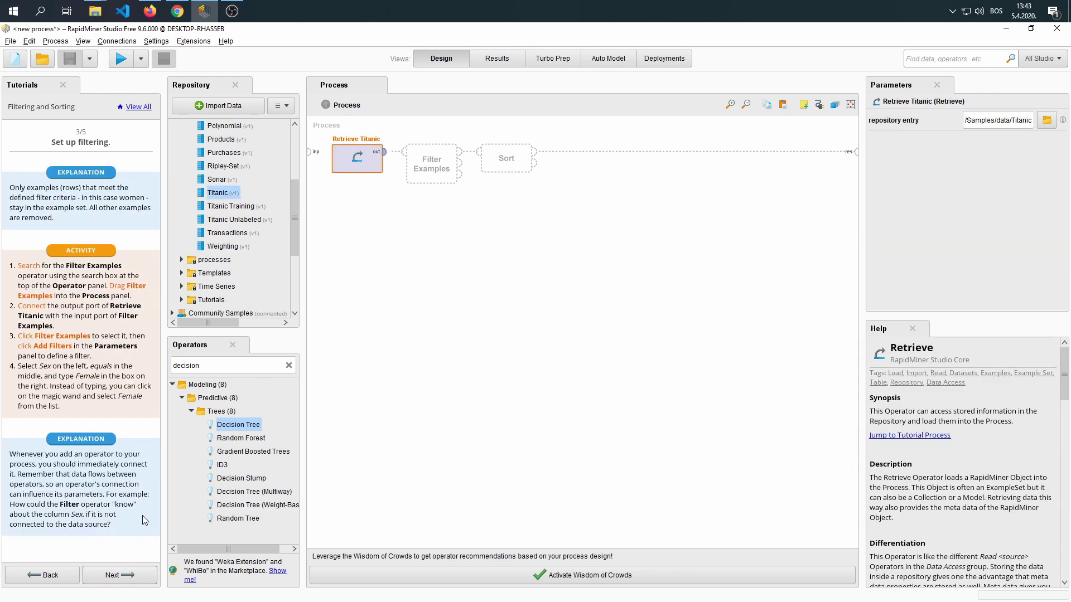
- Add a Filter Examples operator fed by Retrieve Titanic and select it for editing
{"action": "double_click", "coordinate": [222, 366]}
{"action": "type", "text": "Filter exam"}
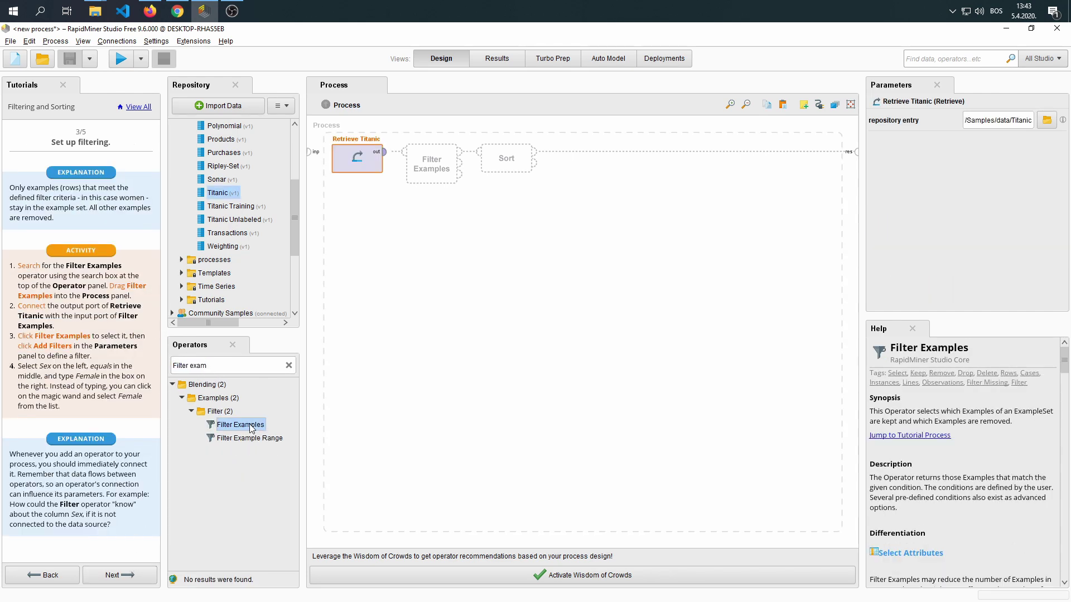
{"action": "left_click_drag", "start_coordinate": [251, 430], "coordinate": [434, 179]}
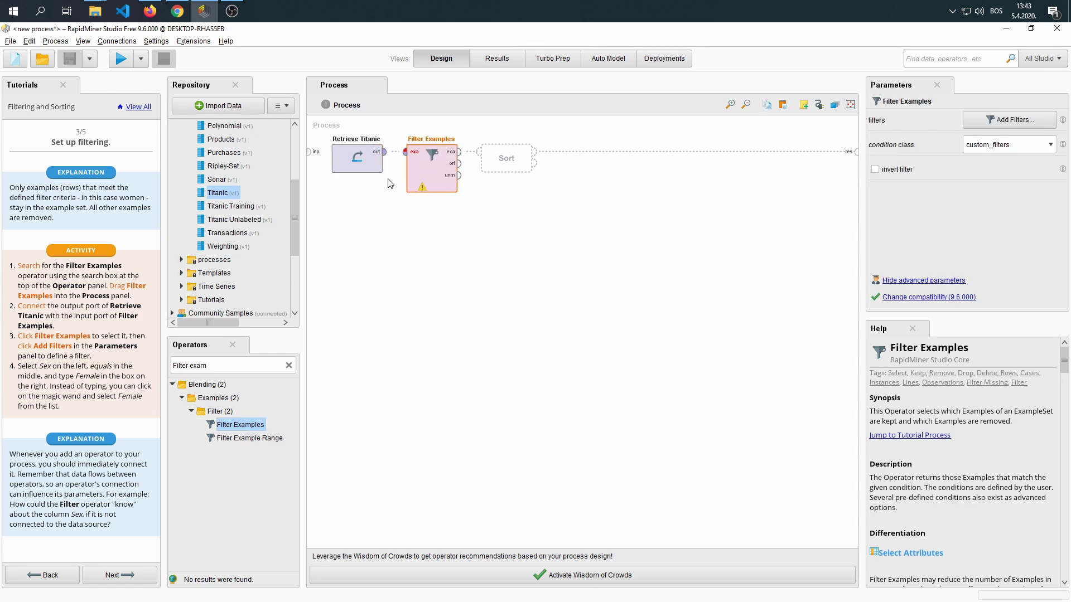
{"action": "left_click_drag", "start_coordinate": [386, 158], "coordinate": [407, 158]}
{"action": "left_click", "coordinate": [438, 171]}
{"action": "left_click_drag", "start_coordinate": [862, 181], "coordinate": [724, 182]}
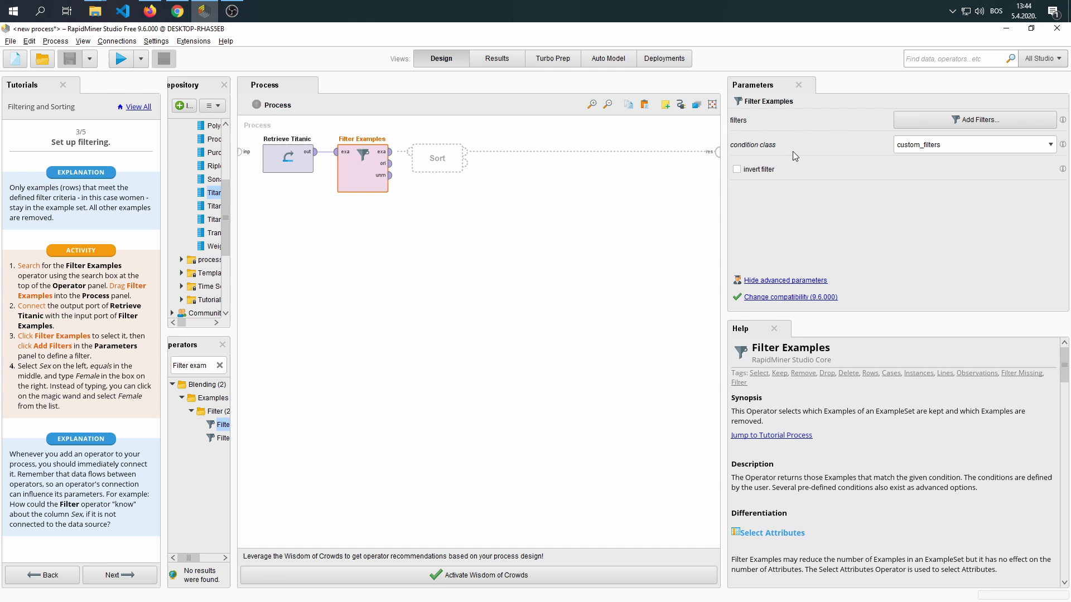
- Add a Sex equals Female filter condition, then advance the tutorial to the sorting step
{"action": "left_click", "coordinate": [1009, 119]}
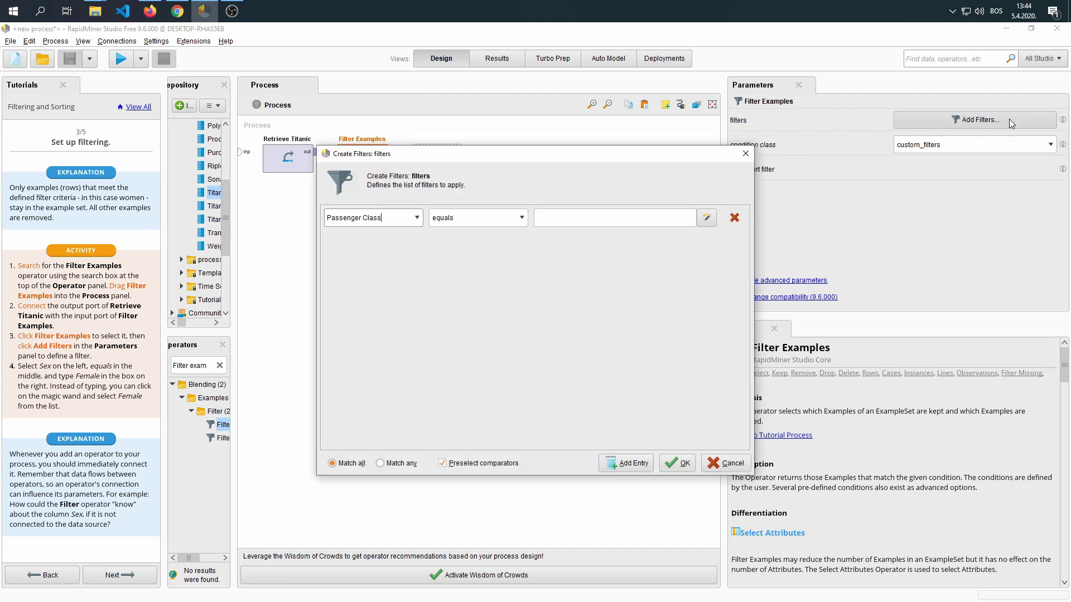
{"action": "left_click", "coordinate": [418, 218]}
{"action": "left_click", "coordinate": [357, 248]}
{"action": "left_click", "coordinate": [622, 218]}
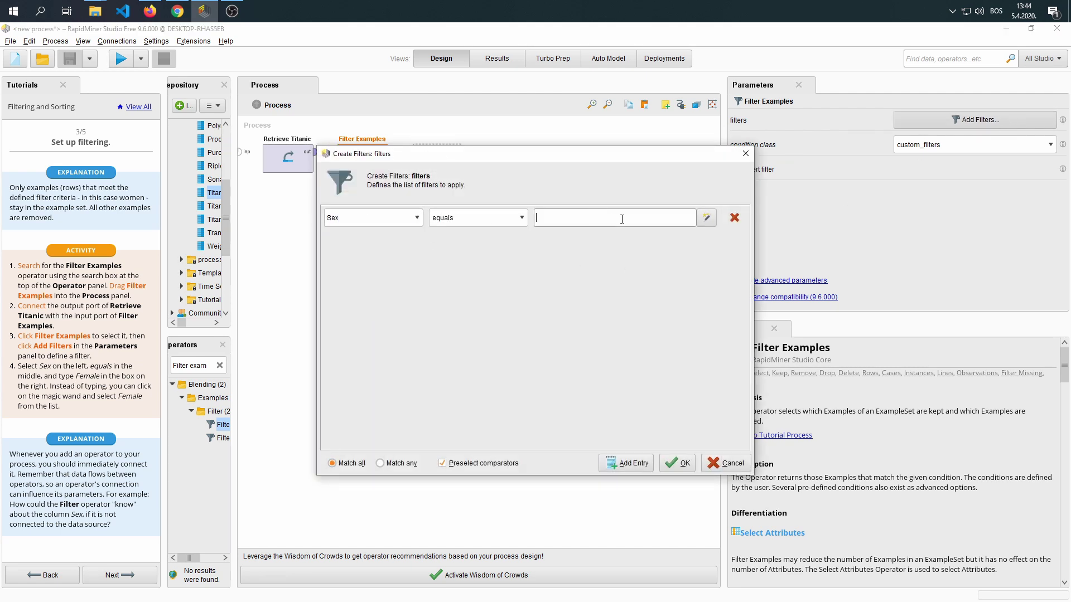
{"action": "left_click", "coordinate": [679, 224]}
{"action": "left_click", "coordinate": [541, 234]}
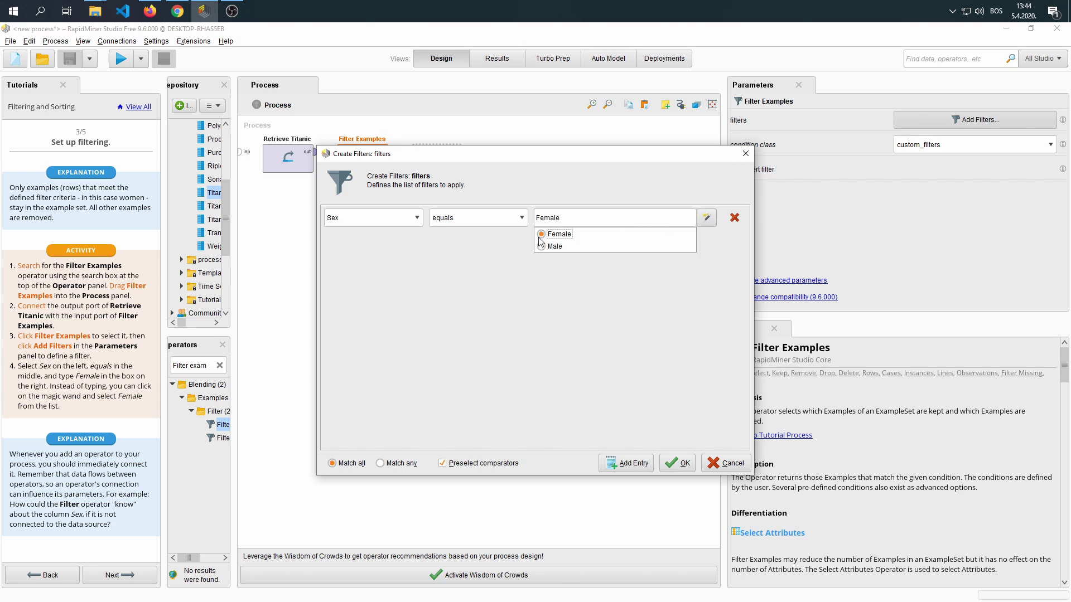
{"action": "left_click", "coordinate": [681, 462]}
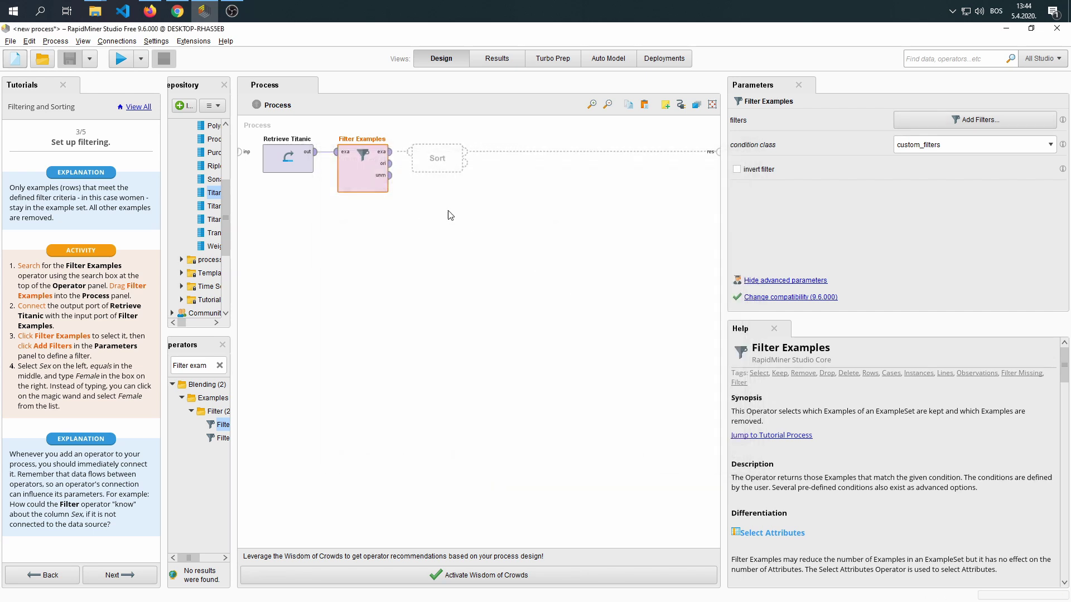
{"action": "left_click", "coordinate": [450, 215]}
{"action": "left_click", "coordinate": [140, 580]}
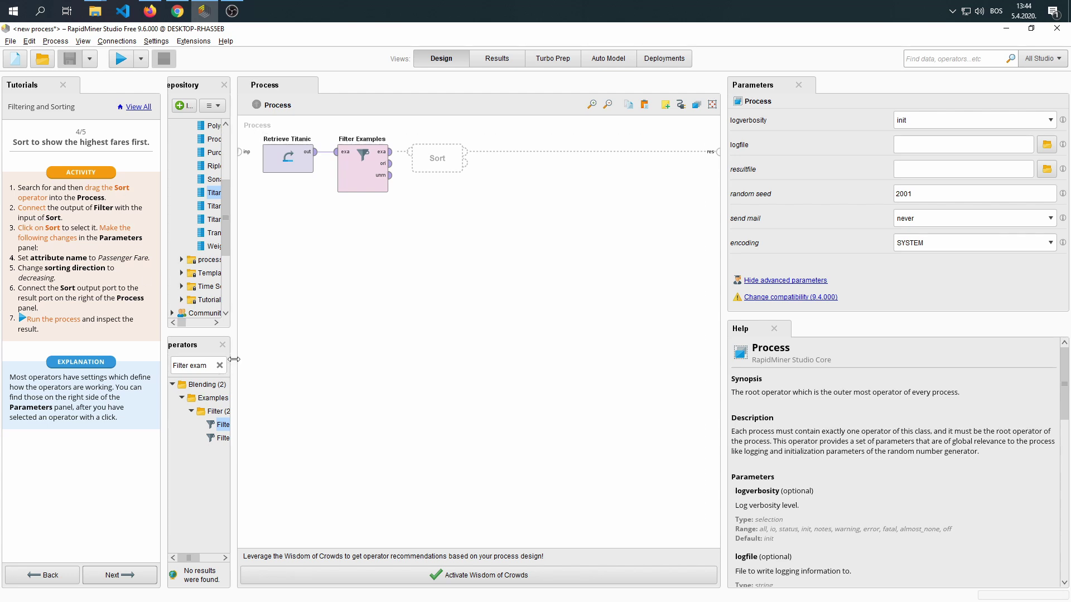
- Add a Sort operator and connect the filtered data into it
{"action": "left_click_drag", "start_coordinate": [233, 359], "coordinate": [278, 359]}
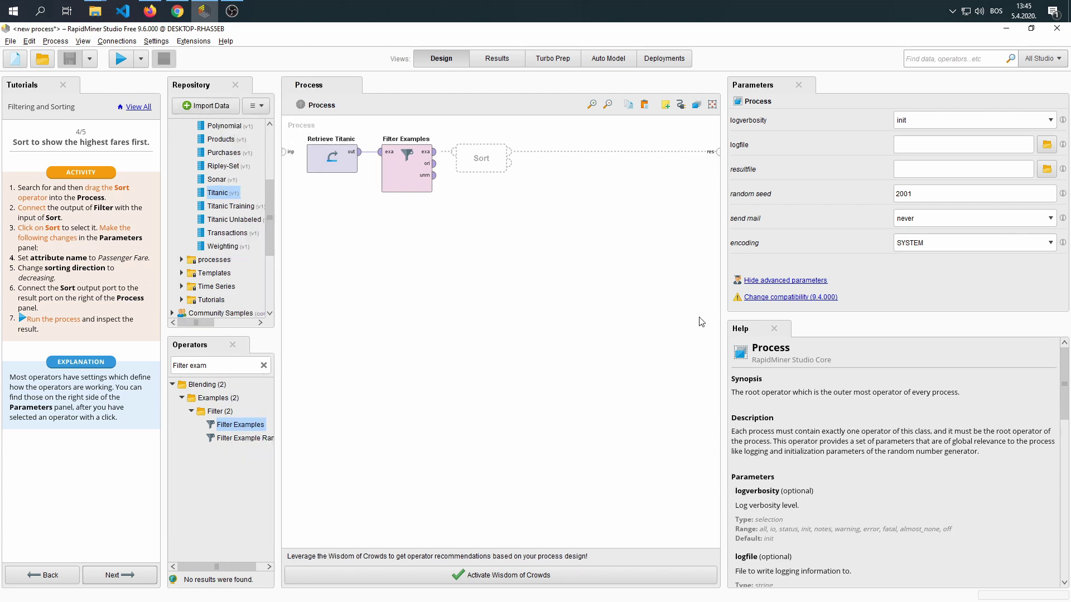
{"action": "left_click_drag", "start_coordinate": [723, 292], "coordinate": [820, 292]}
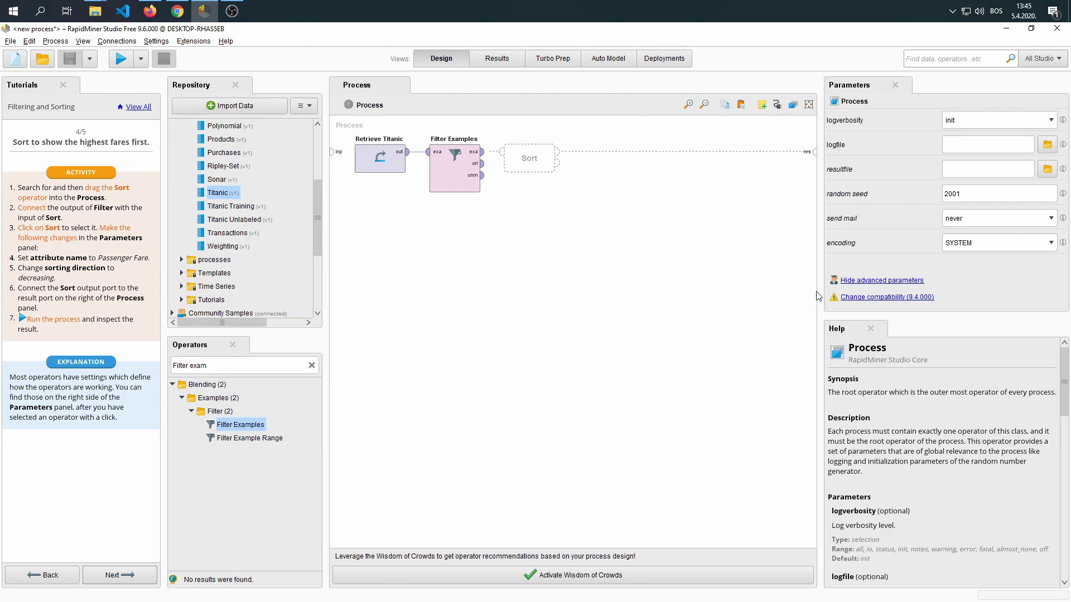
{"action": "left_click", "coordinate": [286, 362]}
{"action": "type", "text": "Sore"}
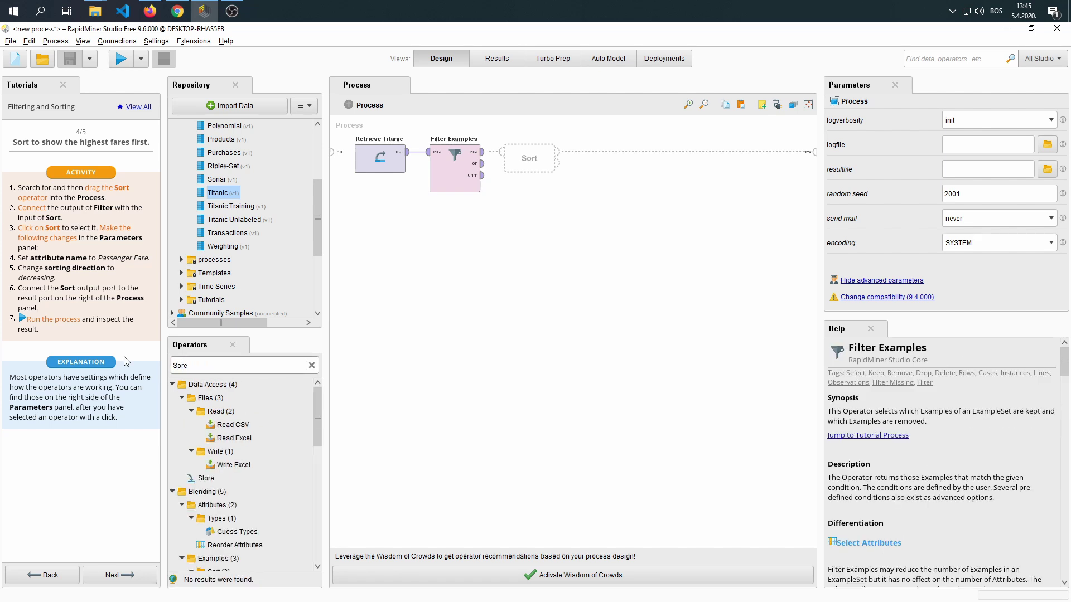
{"action": "key", "text": "BackSpace"}
{"action": "left_click_drag", "start_coordinate": [221, 453], "coordinate": [552, 160]}
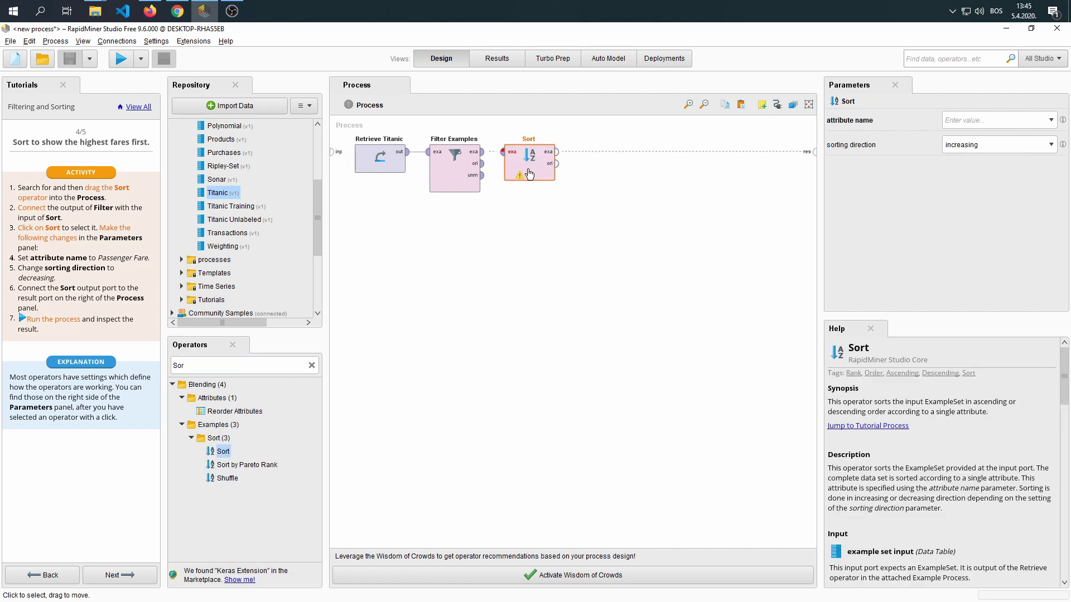
{"action": "left_click", "coordinate": [482, 158]}
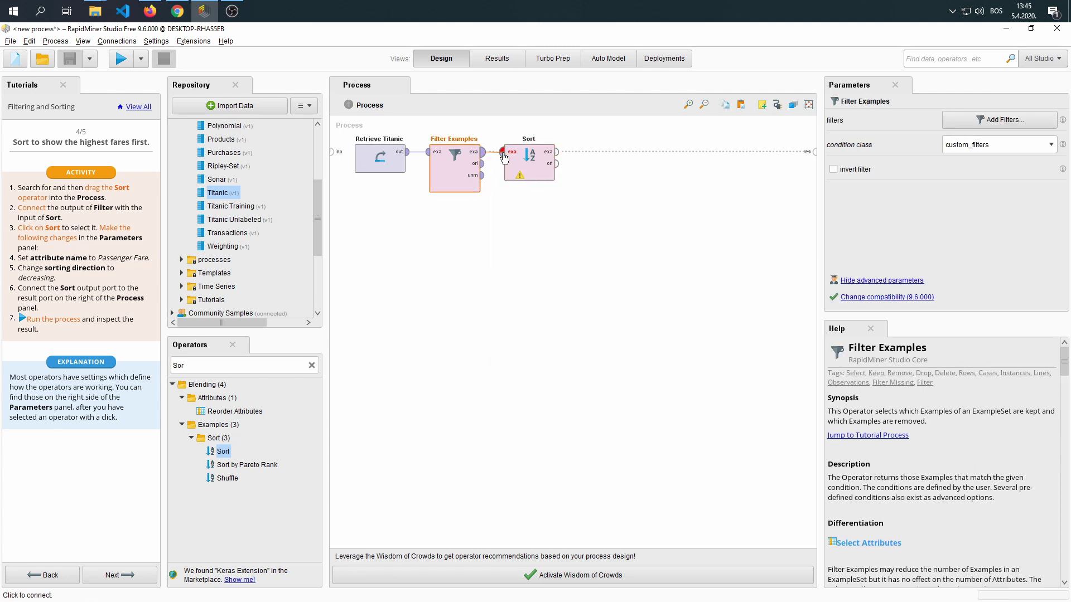
{"action": "left_click", "coordinate": [503, 154]}
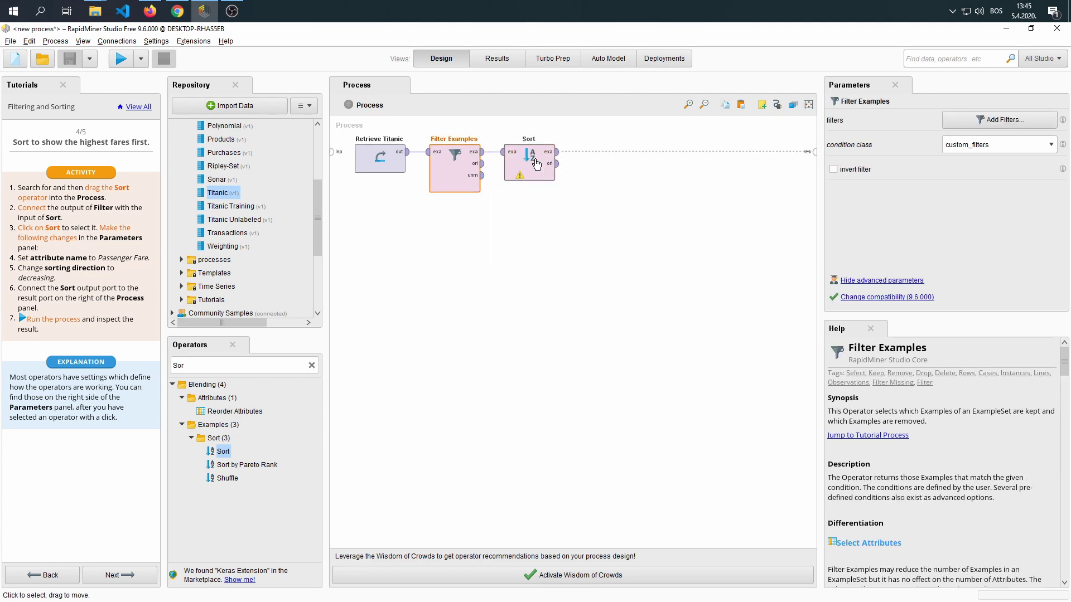
{"action": "left_click", "coordinate": [535, 161]}
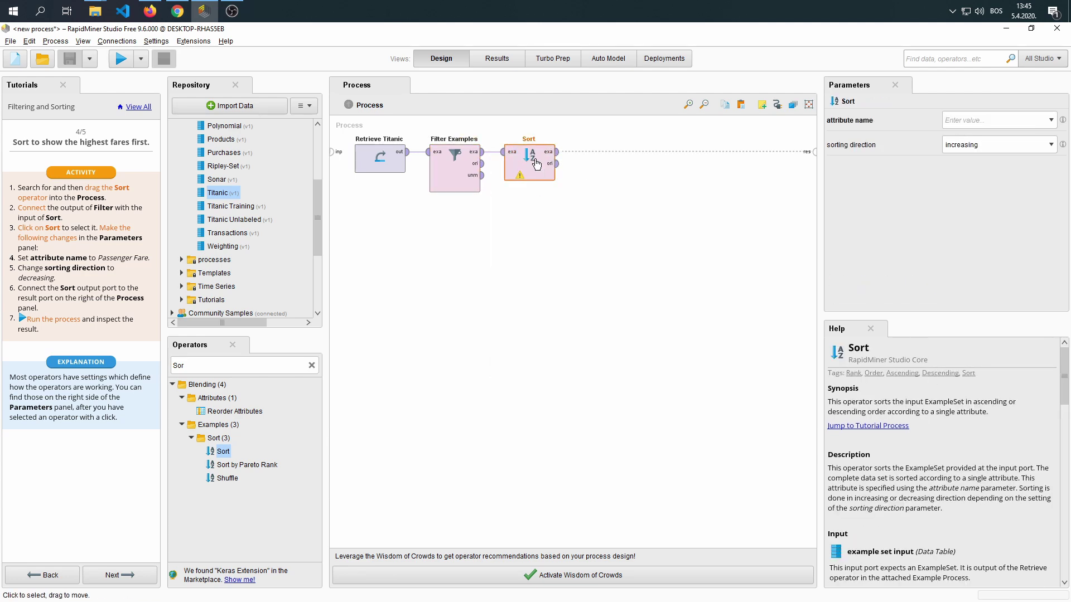
- Set Sort's attribute to Passenger Fare with decreasing sorting direction
{"action": "left_click", "coordinate": [1051, 121]}
{"action": "scroll", "coordinate": [998, 179], "scroll_direction": "down", "scroll_amount": 1}
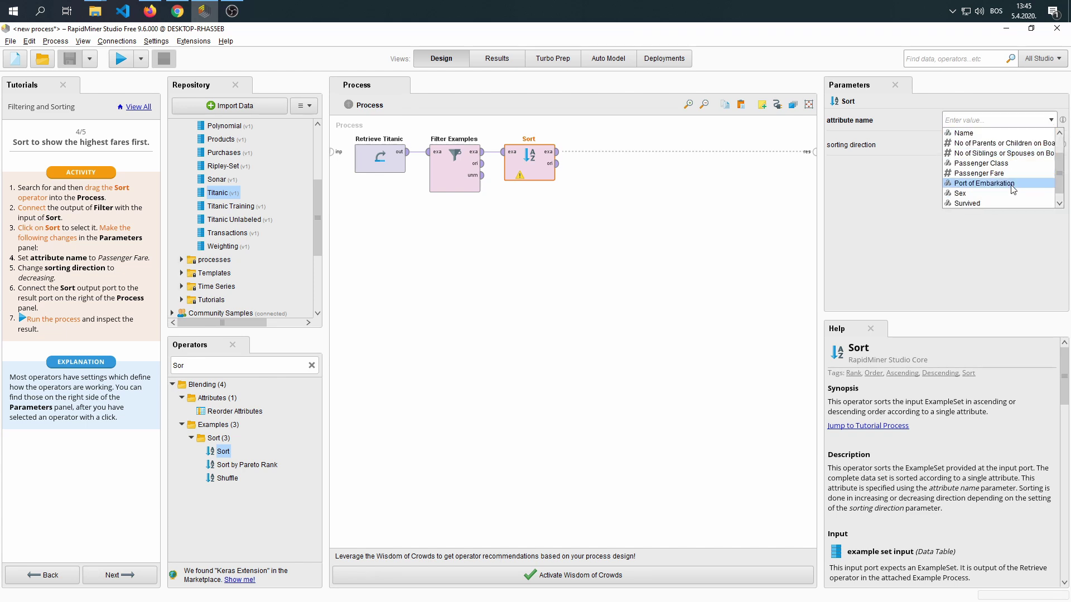
{"action": "left_click", "coordinate": [999, 174]}
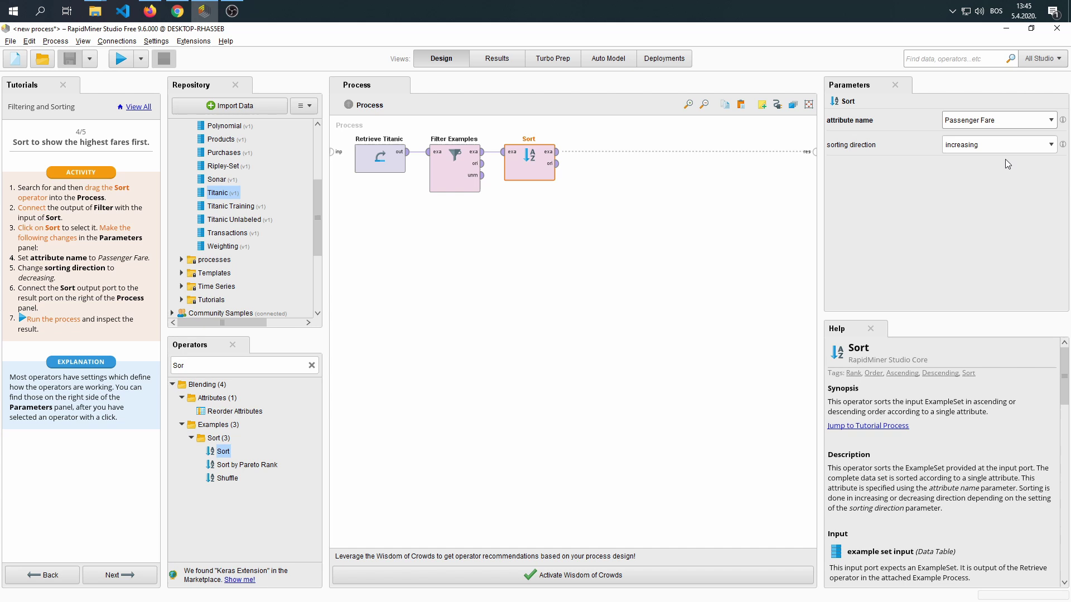
{"action": "left_click", "coordinate": [1039, 146]}
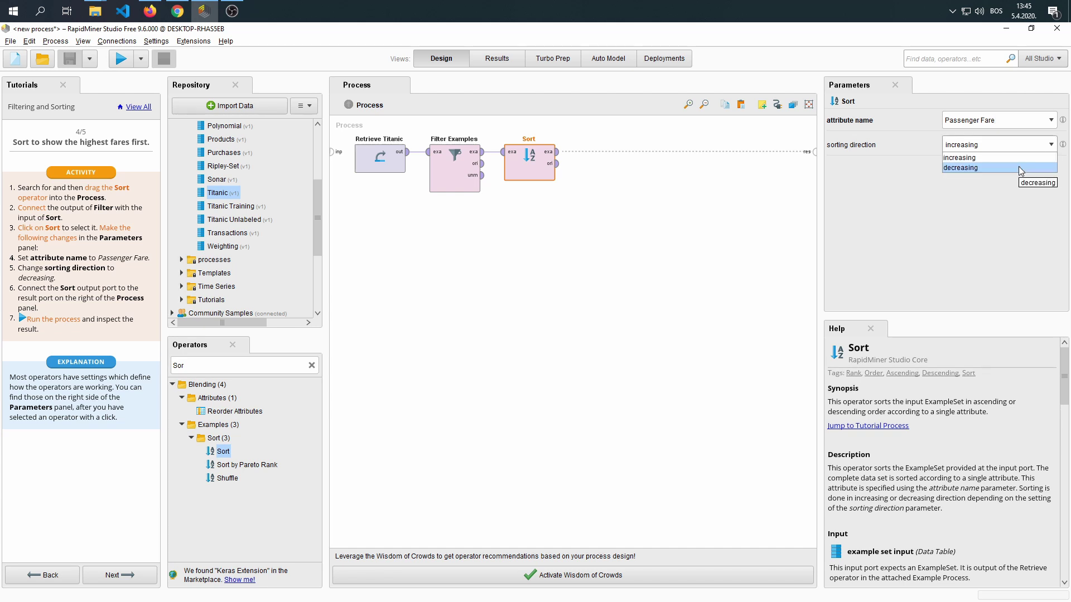
{"action": "left_click", "coordinate": [1021, 169]}
{"action": "left_click", "coordinate": [578, 230]}
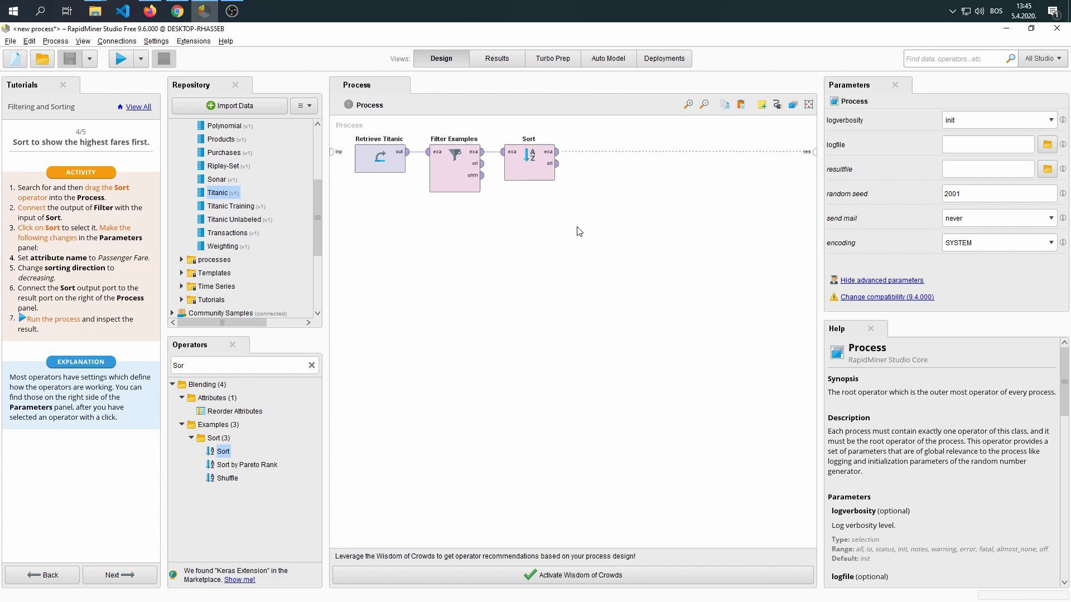
{"action": "left_click", "coordinate": [558, 156]}
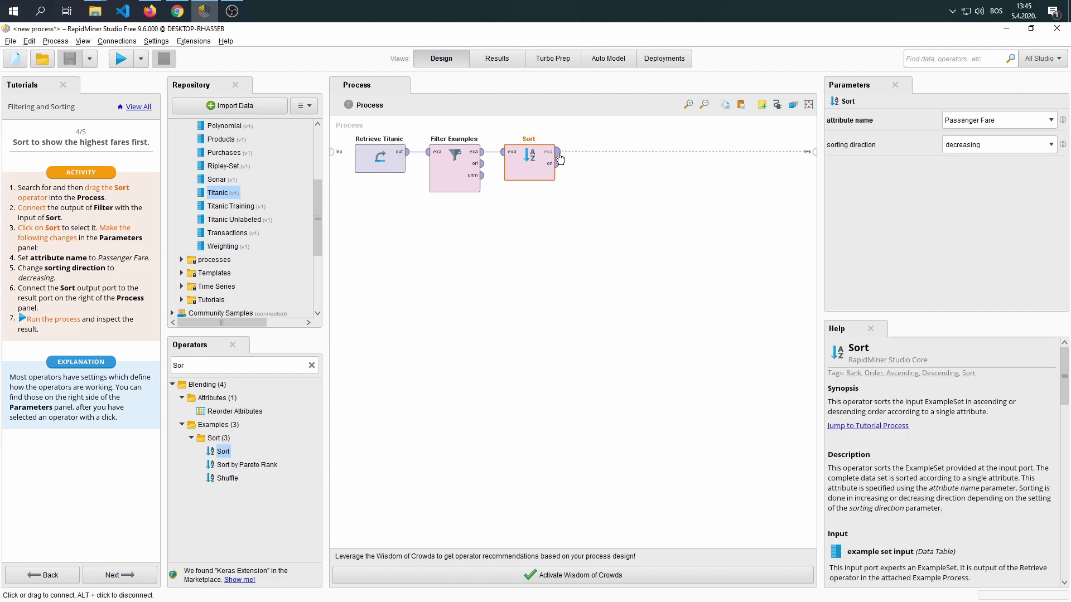
- Wire Sort's output to the result, run, and check the top fare is 512.329
{"action": "left_click", "coordinate": [816, 153]}
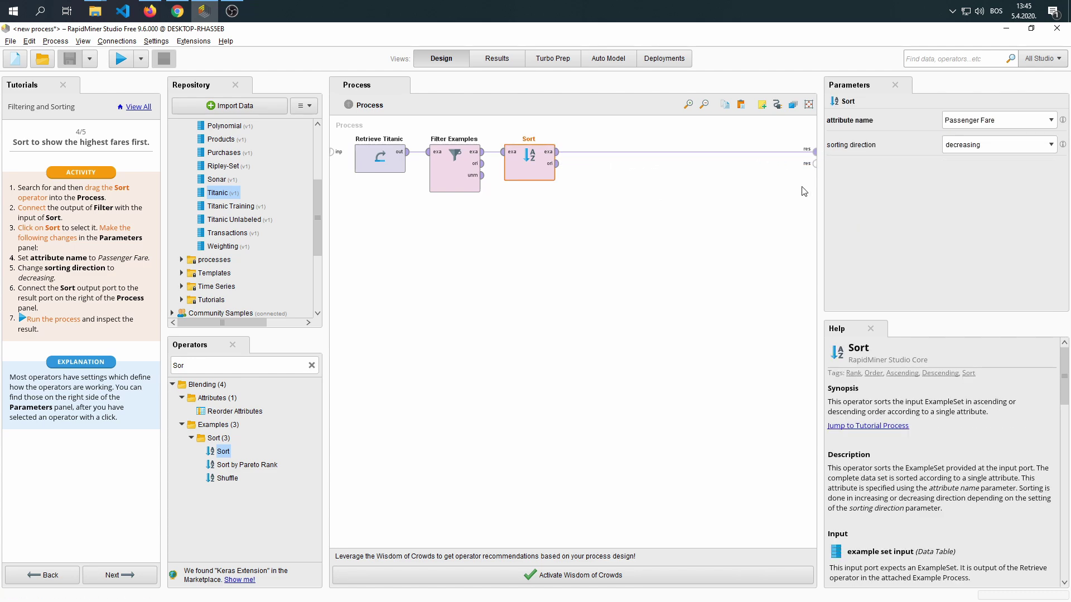
{"action": "left_click", "coordinate": [121, 62]}
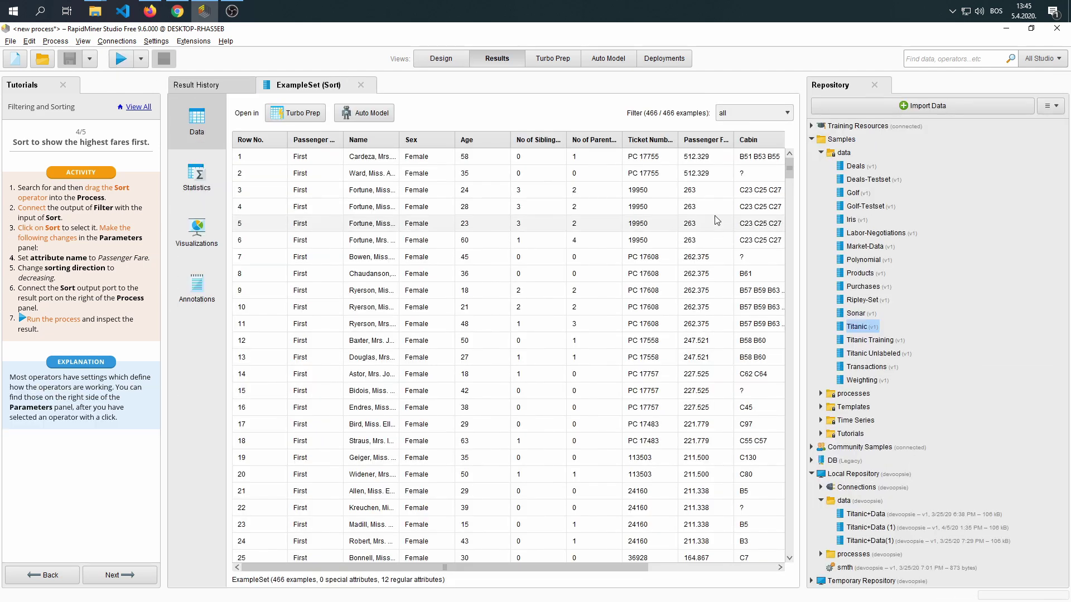
{"action": "left_click", "coordinate": [705, 160]}
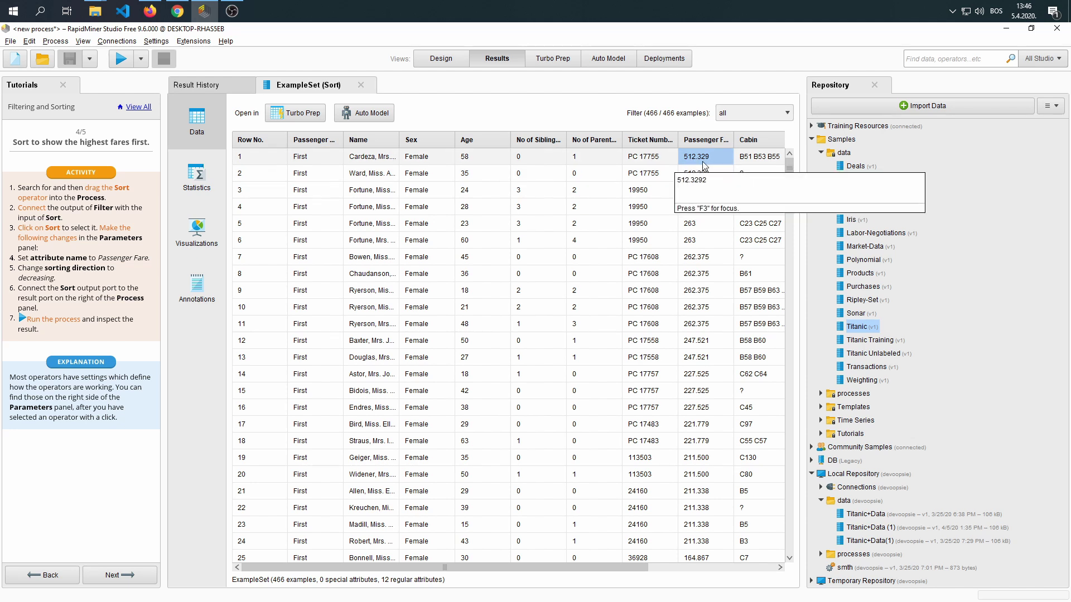
- Return to Design and review the existing Filter Examples condition without changing it
{"action": "left_click", "coordinate": [453, 62]}
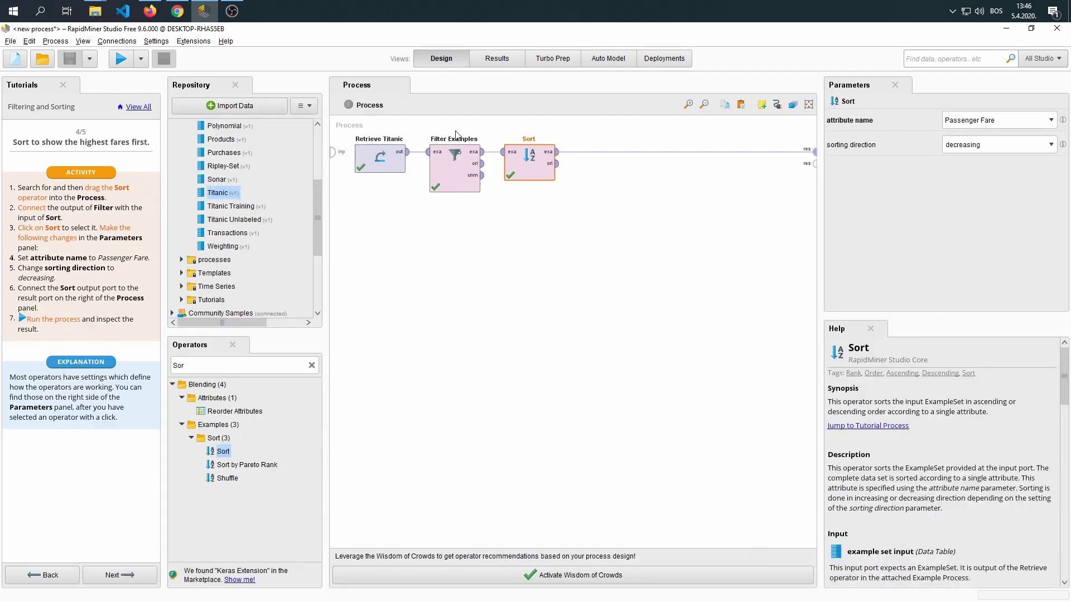
{"action": "left_click", "coordinate": [459, 175]}
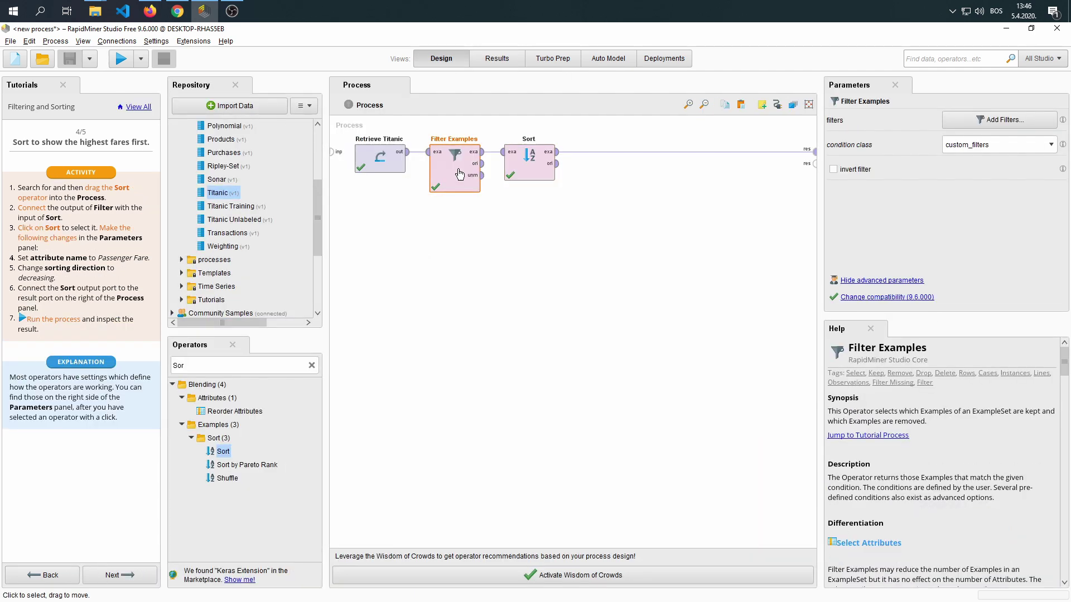
{"action": "left_click", "coordinate": [1002, 121]}
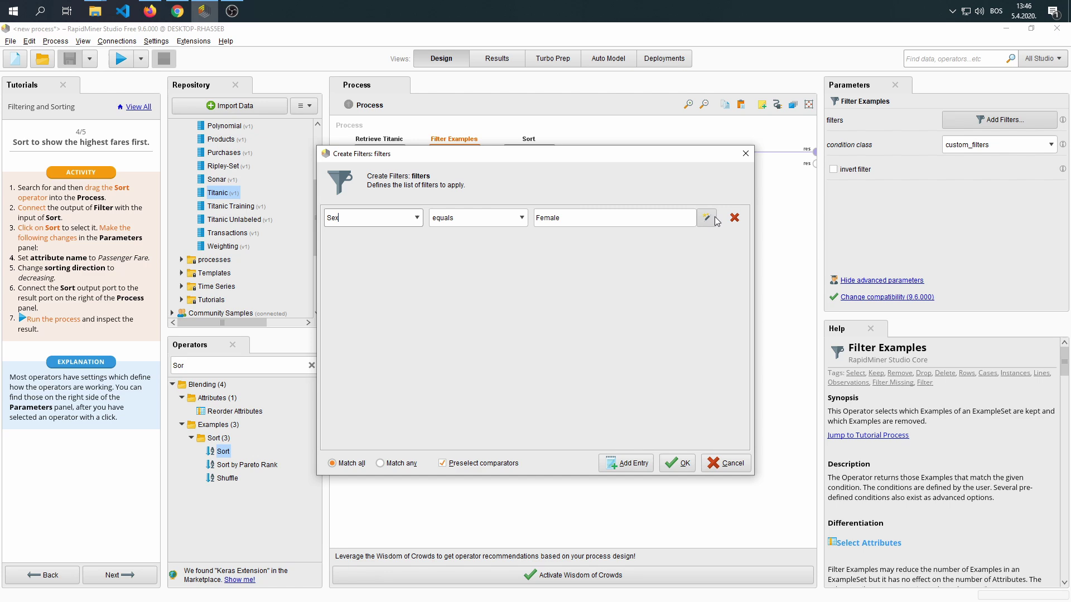
{"action": "left_click", "coordinate": [746, 154]}
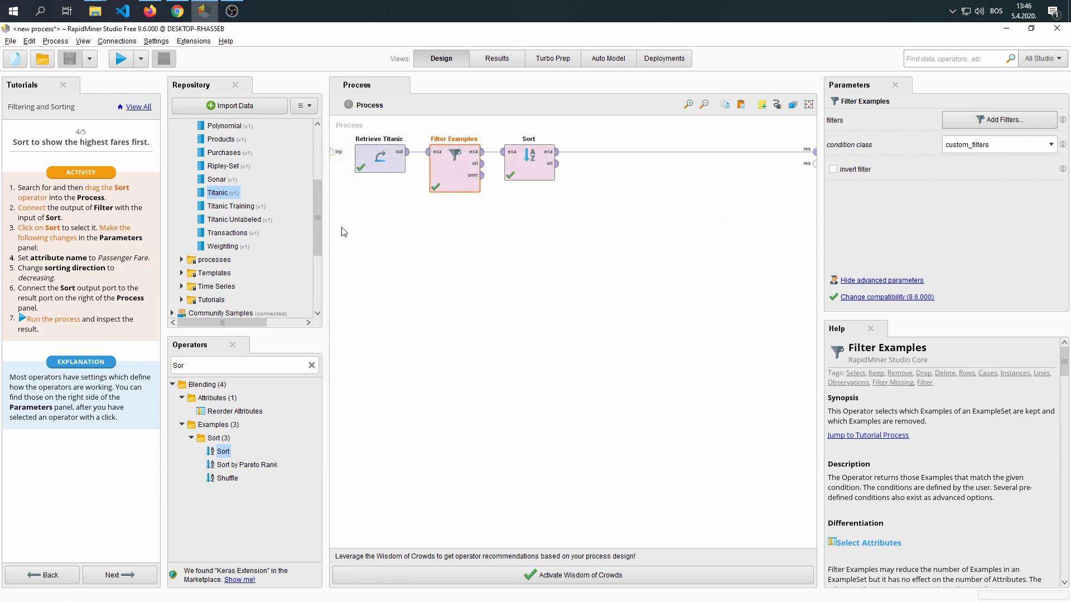
- Copy the Retrieve–Filter–Sort branch and connect Sort (2) to a second result
{"action": "left_click_drag", "start_coordinate": [342, 227], "coordinate": [582, 143]}
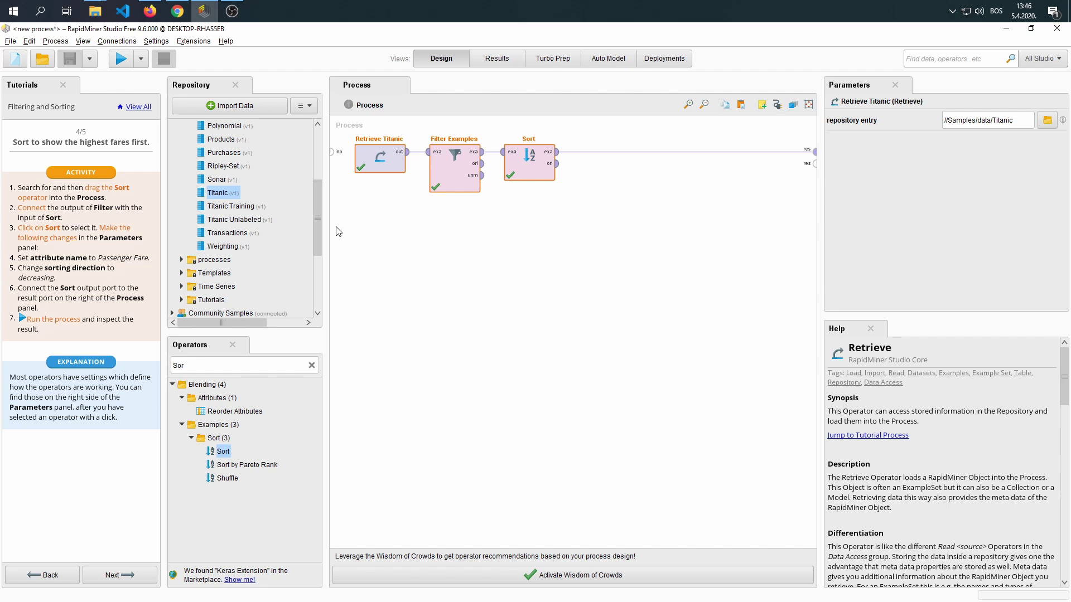
{"action": "left_click_drag", "start_coordinate": [347, 223], "coordinate": [605, 130]}
{"action": "key", "text": "ctrl+c"}
{"action": "key", "text": "ctrl+v"}
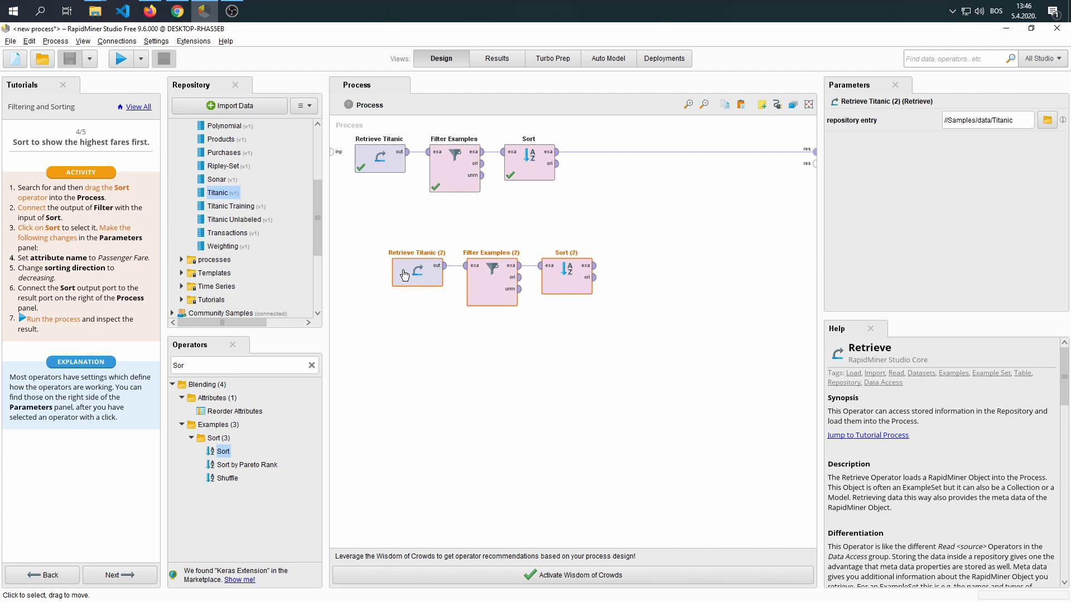
{"action": "left_click_drag", "start_coordinate": [558, 266], "coordinate": [813, 163]}
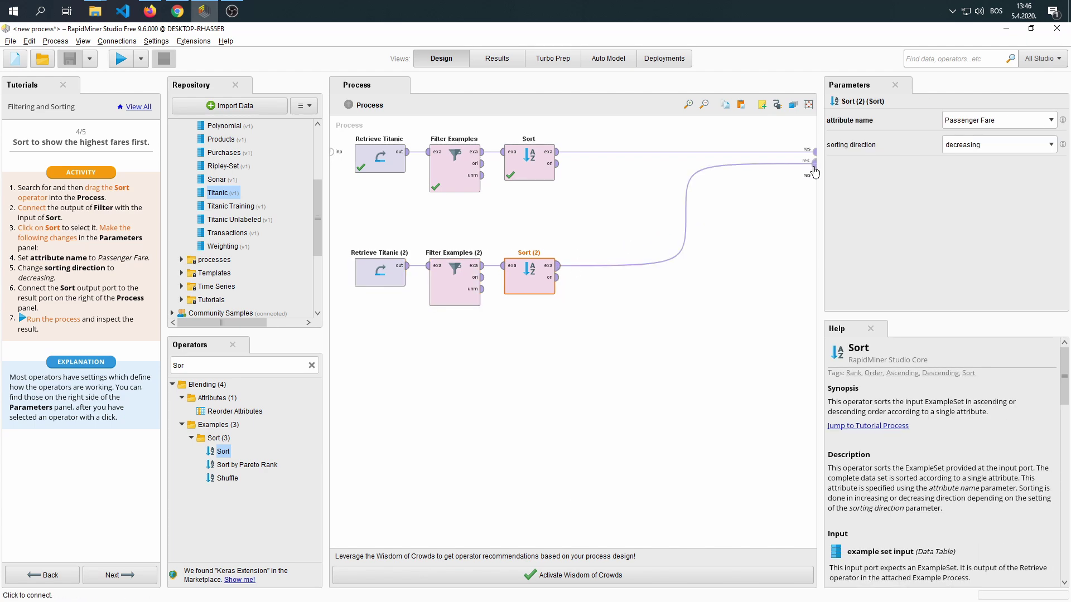
- Change the Filter Examples (2) condition to Sex equals Male and run both branches
{"action": "left_click", "coordinate": [452, 280]}
{"action": "left_click", "coordinate": [955, 122]}
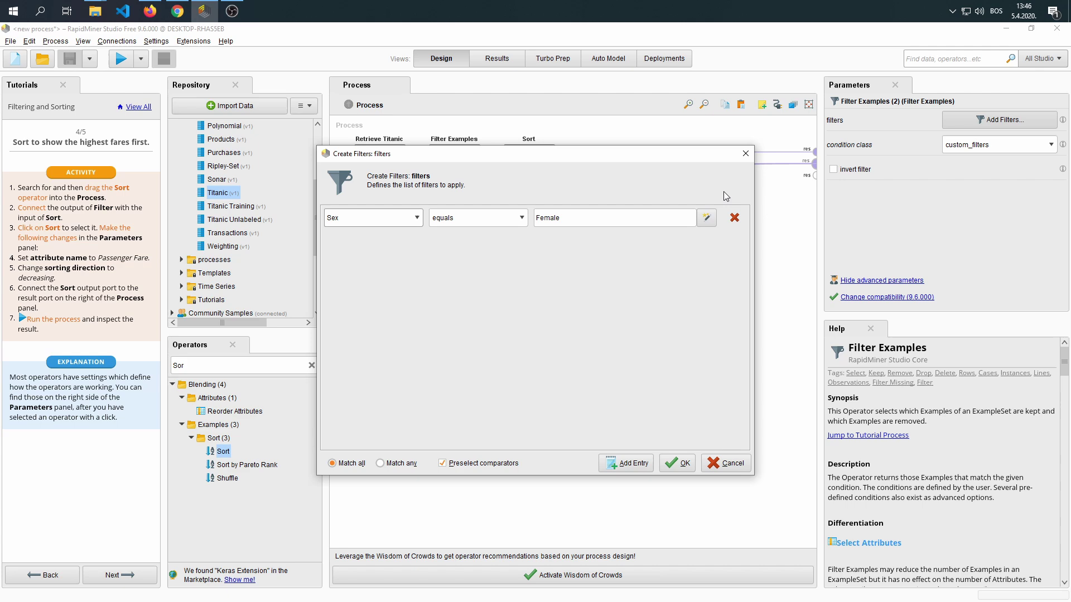
{"action": "left_click", "coordinate": [707, 217]}
{"action": "left_click", "coordinate": [552, 247]}
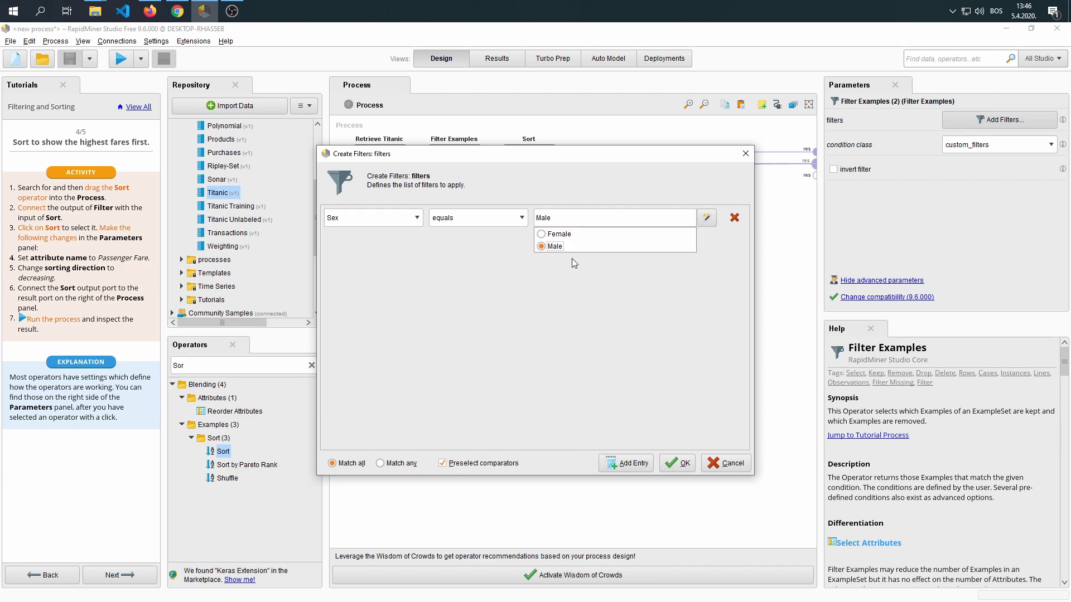
{"action": "left_click", "coordinate": [677, 463]}
{"action": "left_click", "coordinate": [641, 318]}
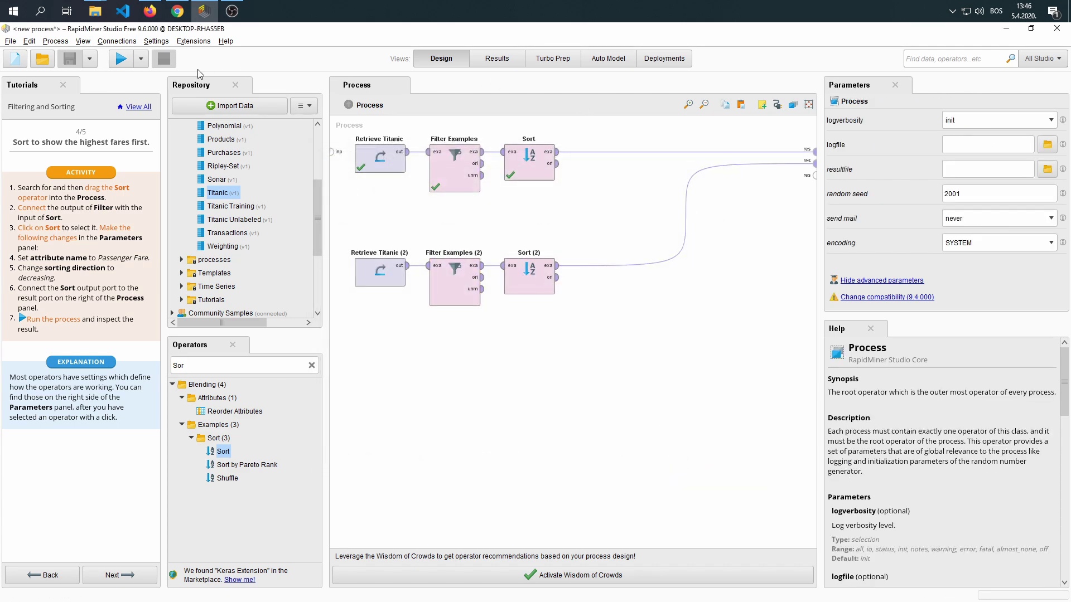
{"action": "left_click", "coordinate": [121, 59]}
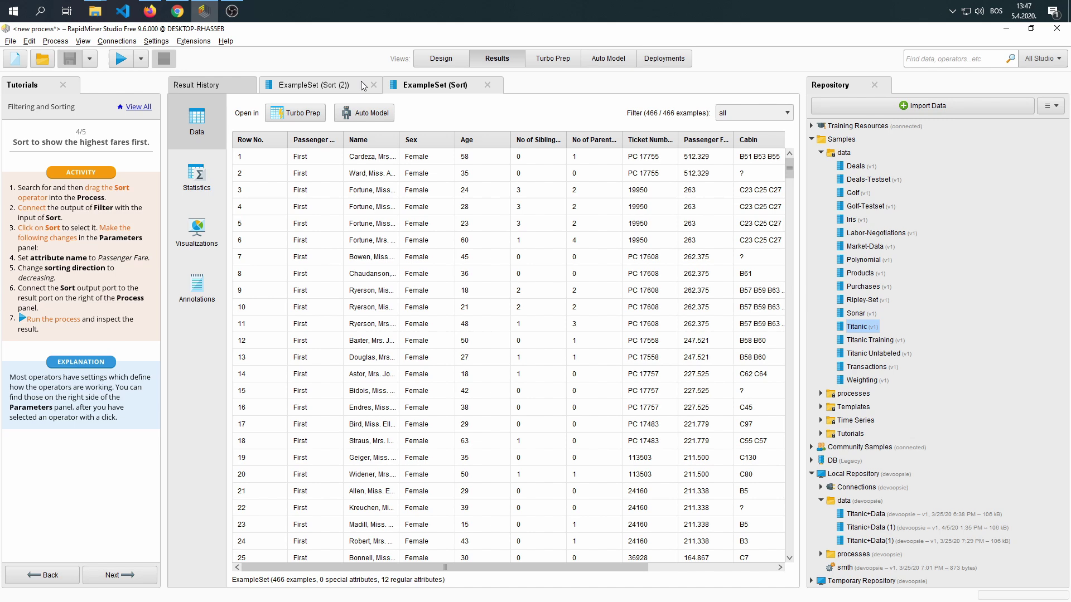
- Compare the Sort and Sort (2) result tables, then advance the tutorial to Congratulations
{"action": "left_click", "coordinate": [332, 89]}
{"action": "left_click", "coordinate": [445, 88]}
{"action": "left_click", "coordinate": [343, 90]}
{"action": "left_click", "coordinate": [445, 88]}
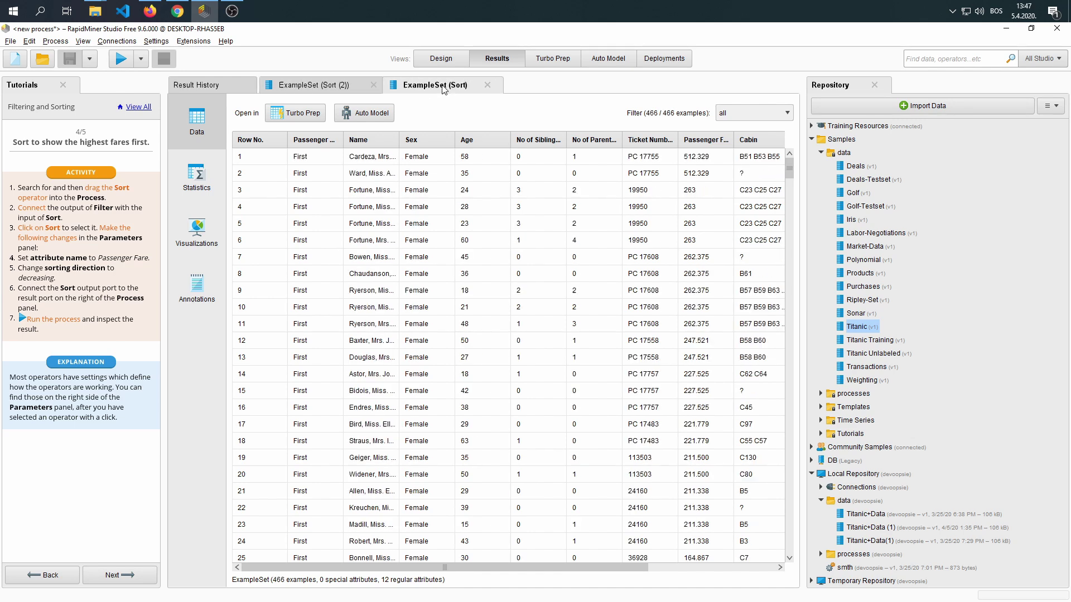
{"action": "left_click", "coordinate": [321, 90]}
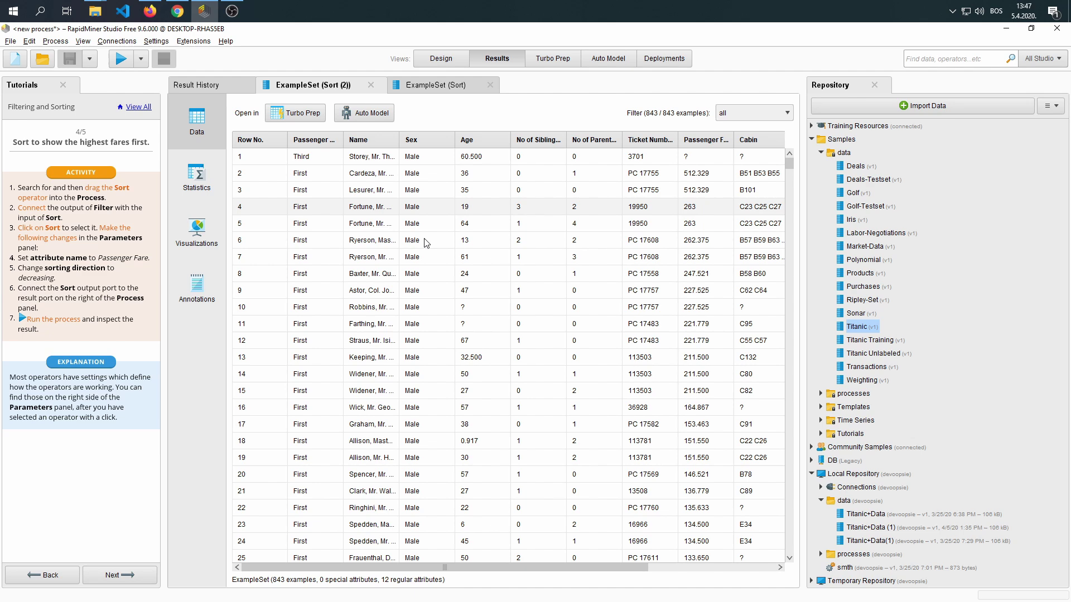
{"action": "left_click", "coordinate": [422, 88]}
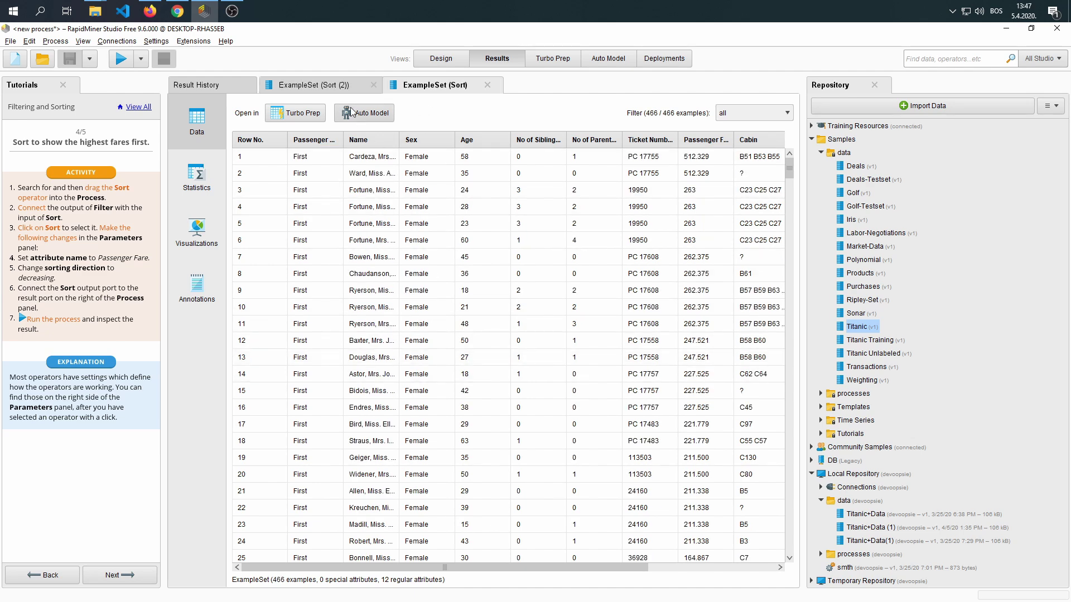
{"action": "left_click", "coordinate": [324, 88]}
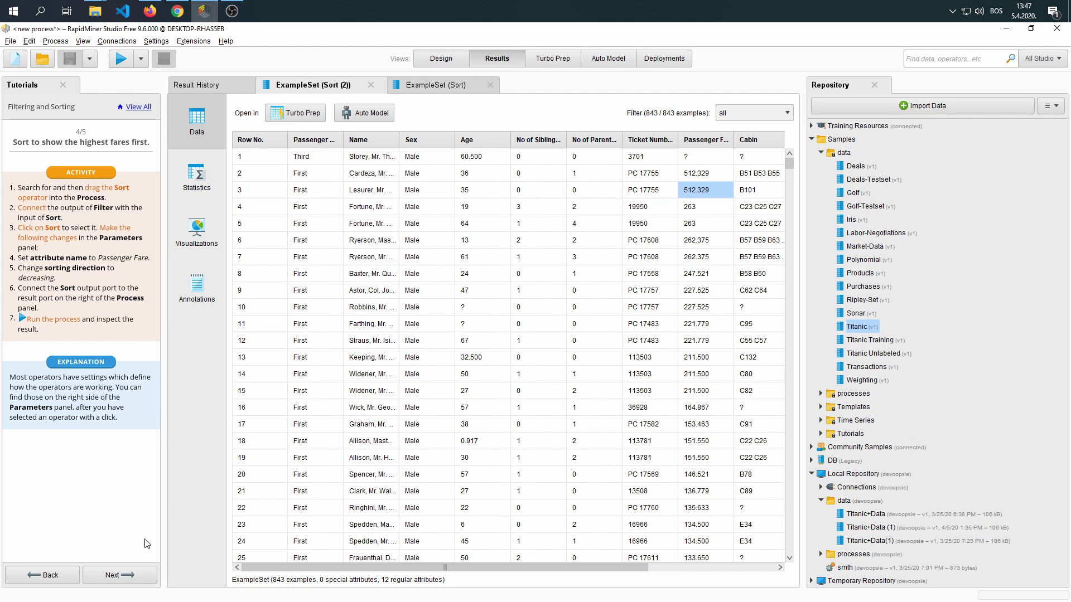
{"action": "left_click", "coordinate": [127, 576]}
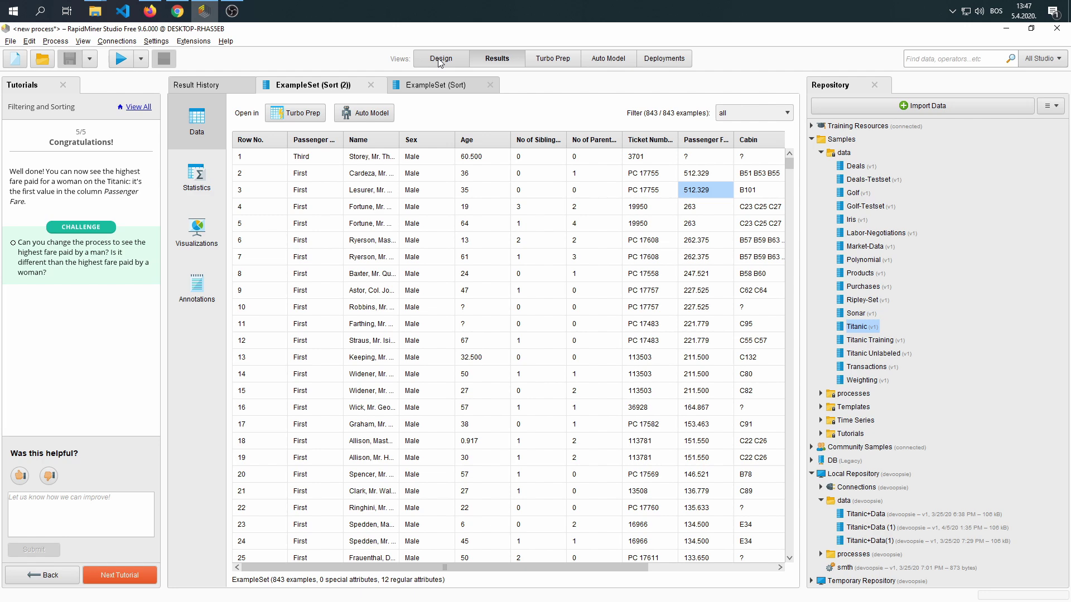
- Save the process as 'Tutorial 4 highest paid tickets' in processes/GettingStarted
{"action": "left_click", "coordinate": [458, 55]}
{"action": "key", "text": "ctrl+s"}
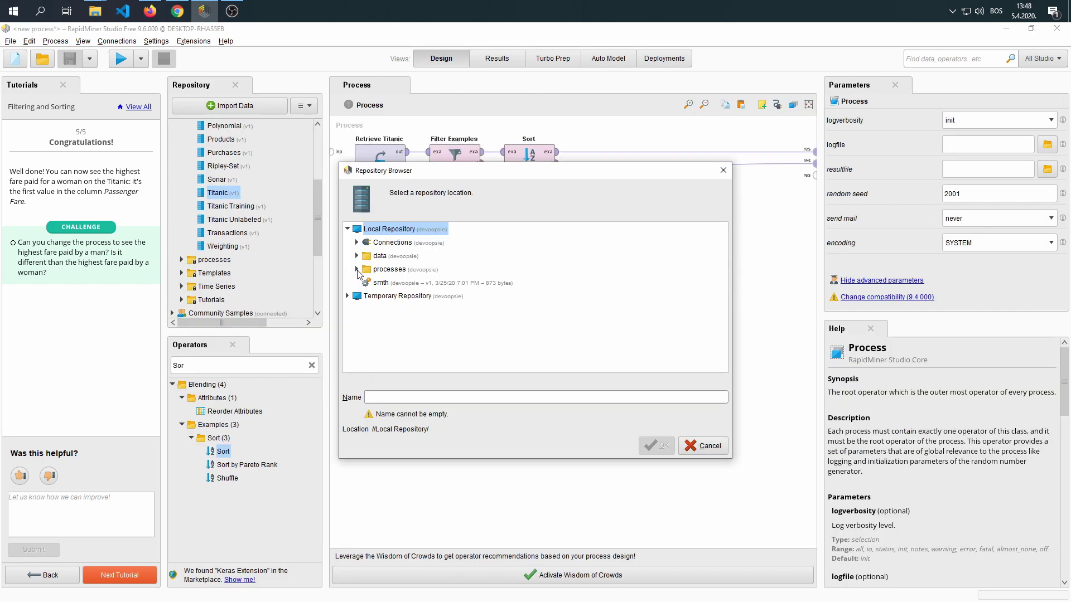
{"action": "left_click", "coordinate": [357, 269]}
{"action": "left_click", "coordinate": [374, 283]}
{"action": "double_click", "coordinate": [395, 282]}
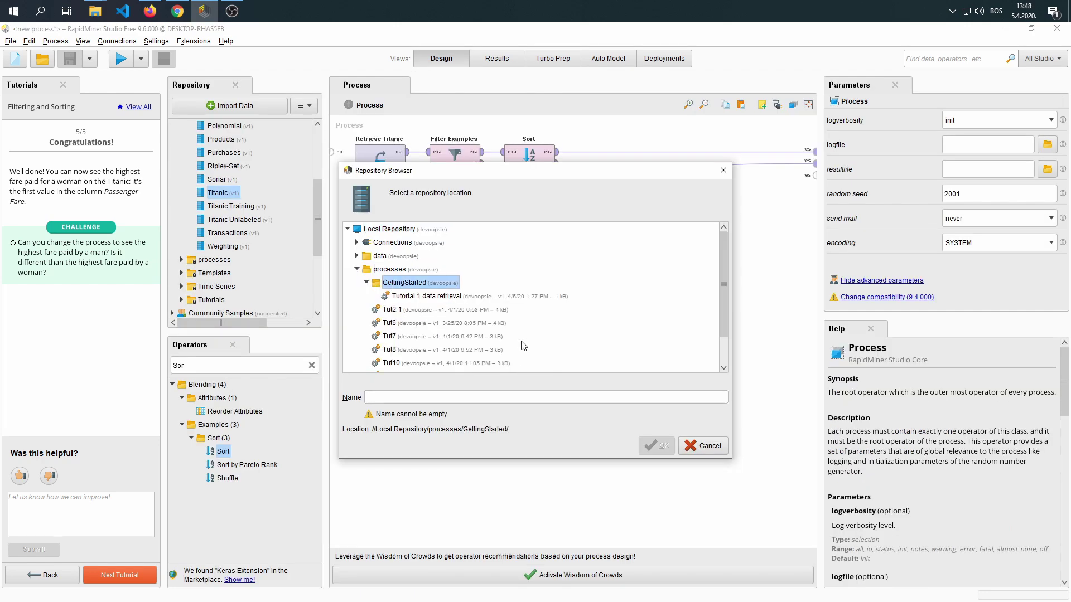
{"action": "left_click", "coordinate": [419, 394]}
{"action": "type", "text": "T"}
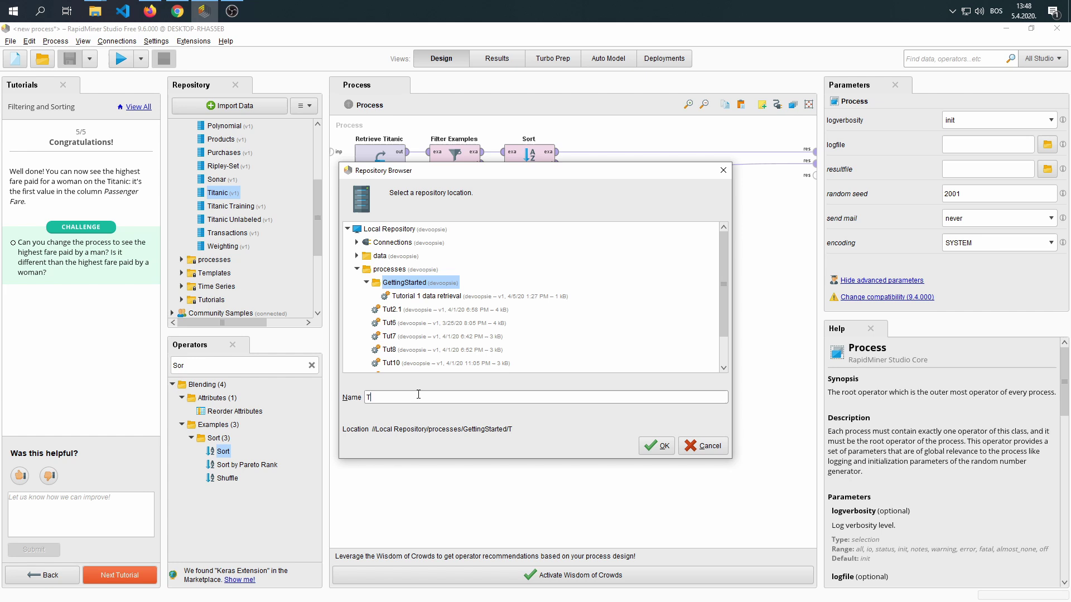
{"action": "type", "text": "utorial 4 highest paid tickets"}
{"action": "key", "text": "Return"}
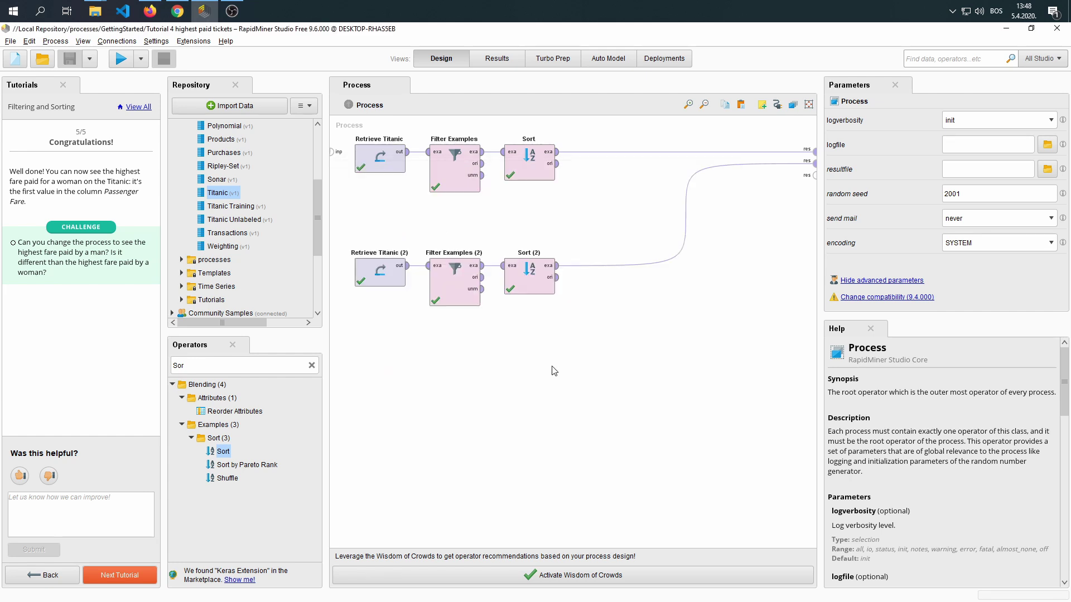